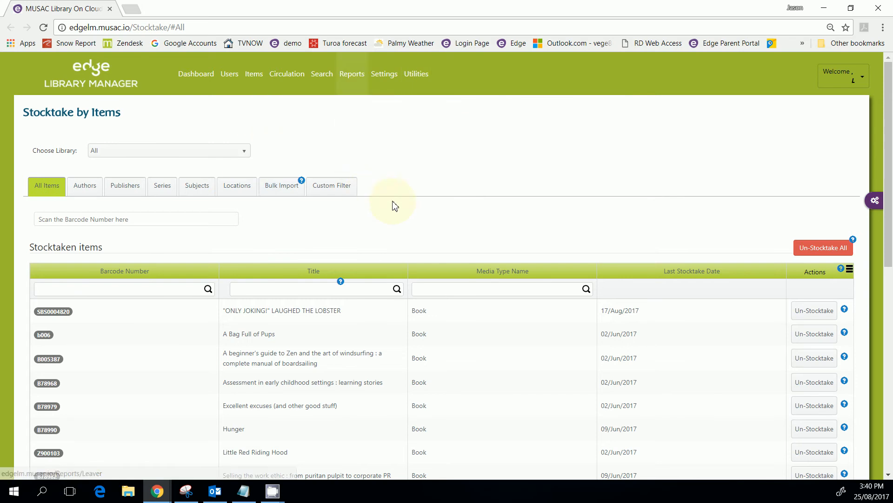
Step: Go to Utilities > Cleanup and choose the Change Items To Inactive mode
left_click(187, 216)
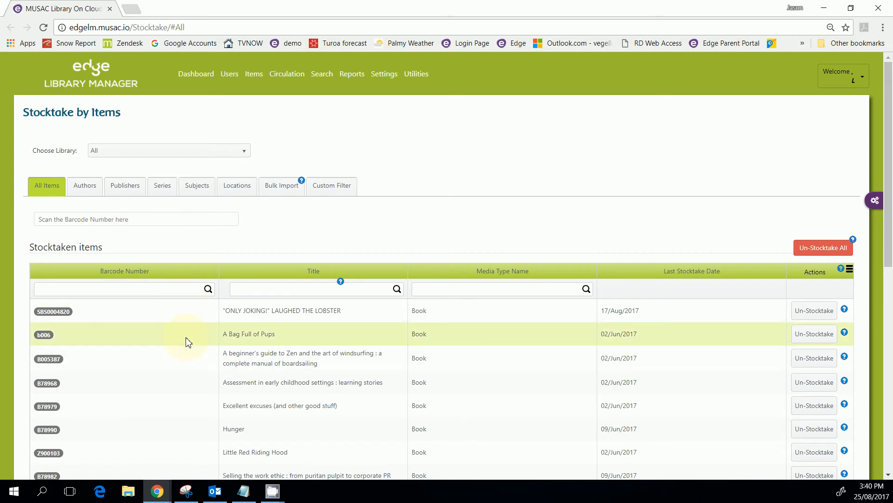
scroll(176, 338, "down", 1)
scroll(175, 338, "down", 1)
scroll(175, 338, "down", 2)
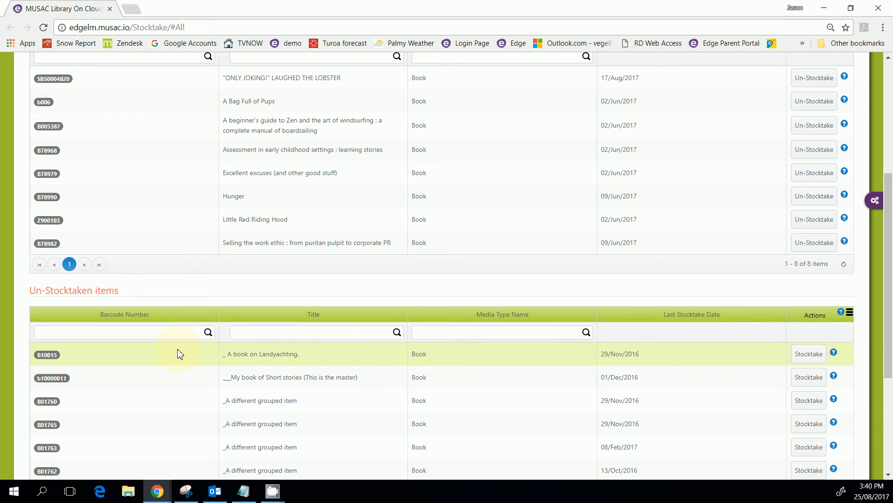
scroll(161, 377, "up", 4)
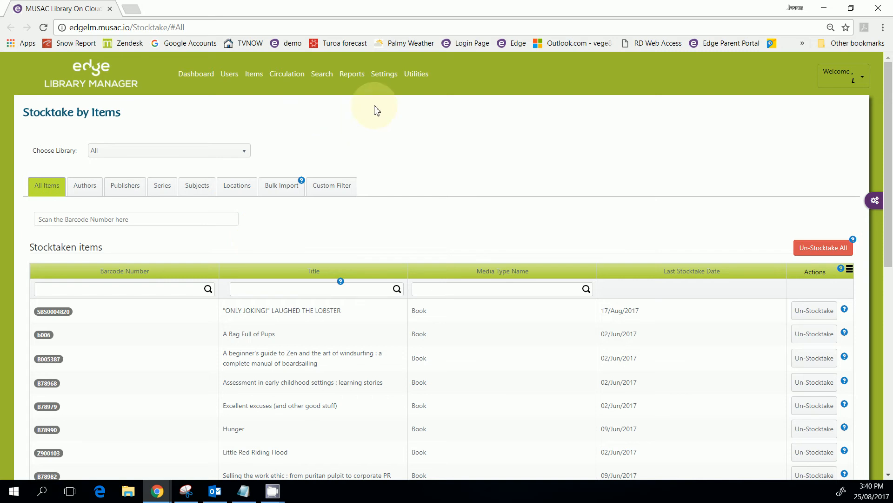
left_click(416, 77)
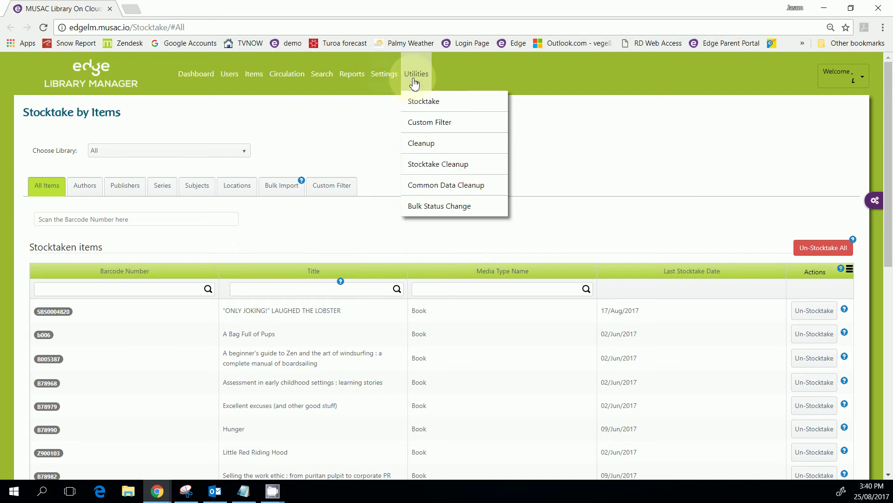
left_click(419, 145)
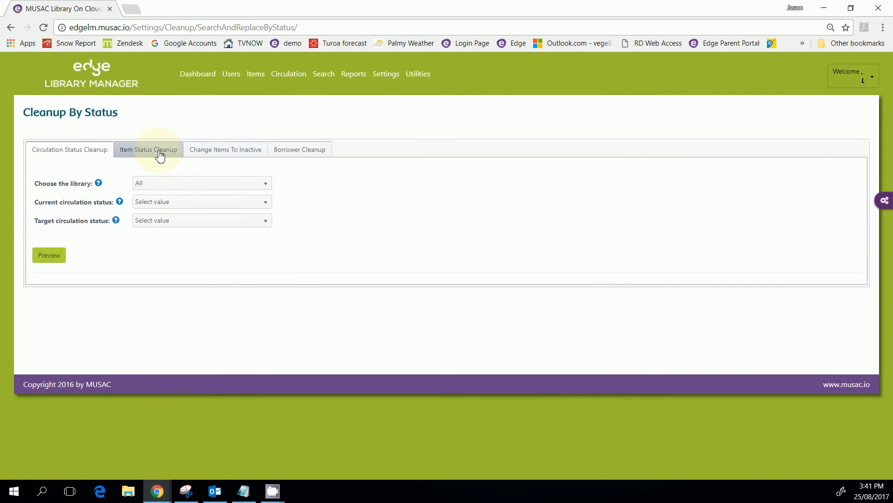
left_click(218, 155)
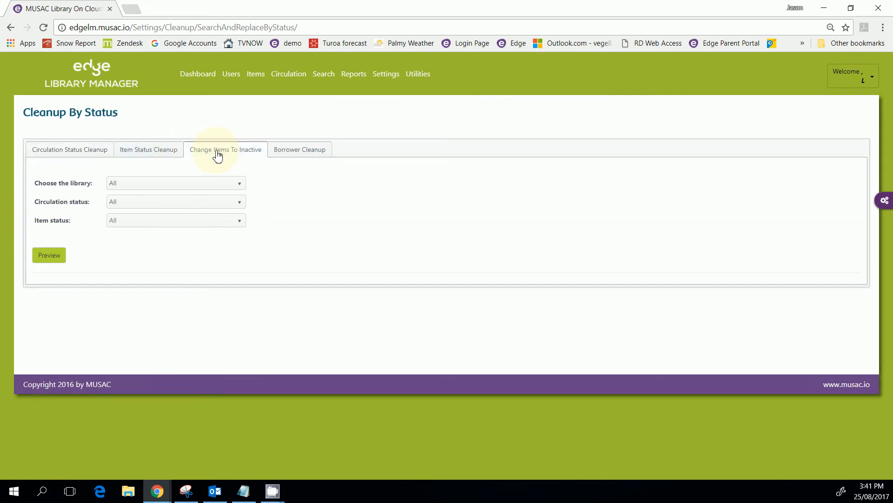
Step: Set Item status to Missing at Stocktake, preview, and proceed to make the item inactive
left_click(242, 227)
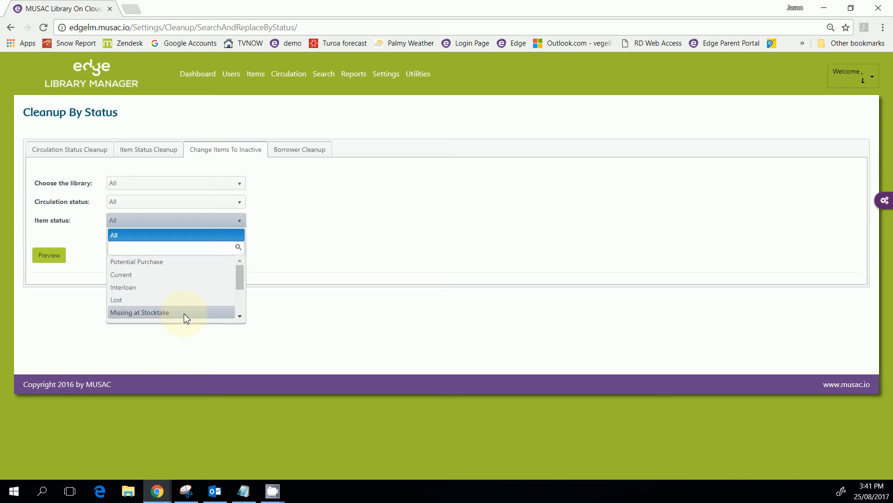
left_click(180, 318)
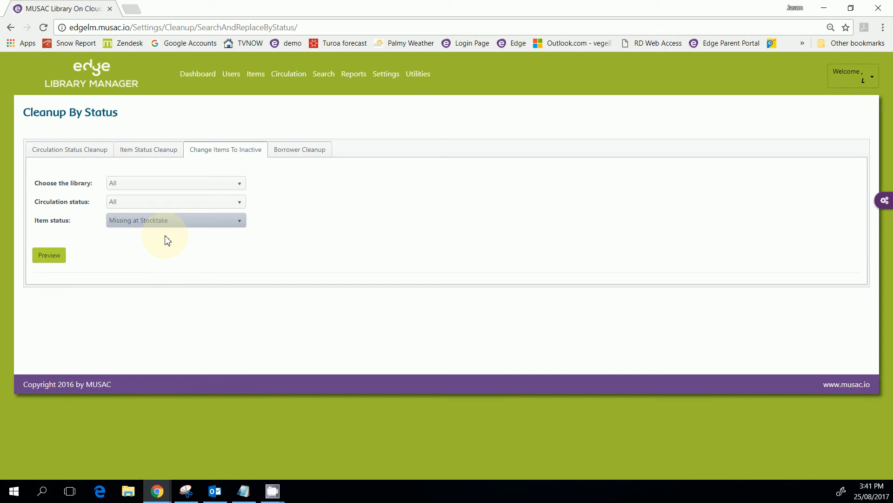
left_click(48, 258)
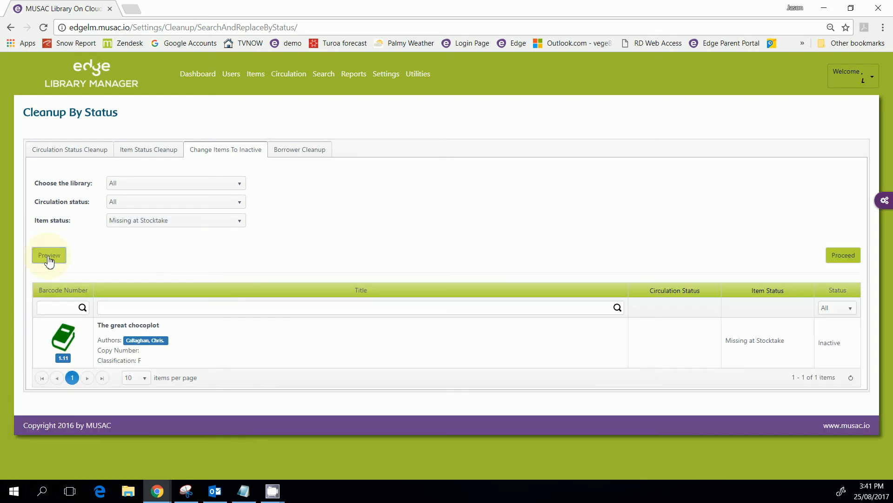
left_click(846, 257)
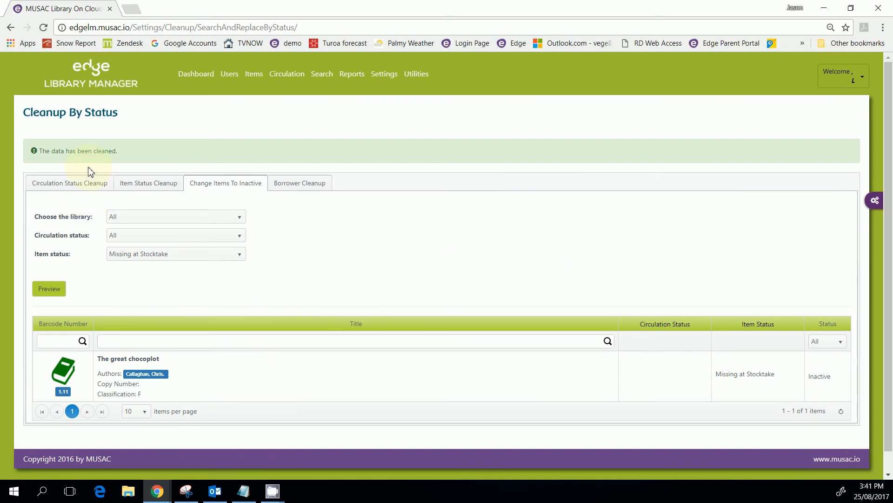
left_click(384, 73)
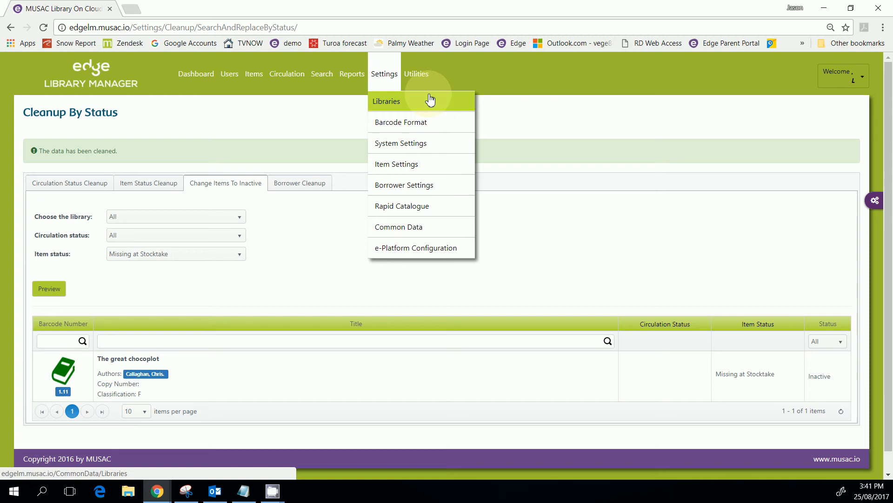
Step: Return to Utilities > Stocktake by Items and un-stocktake all stocktaken items
left_click(409, 84)
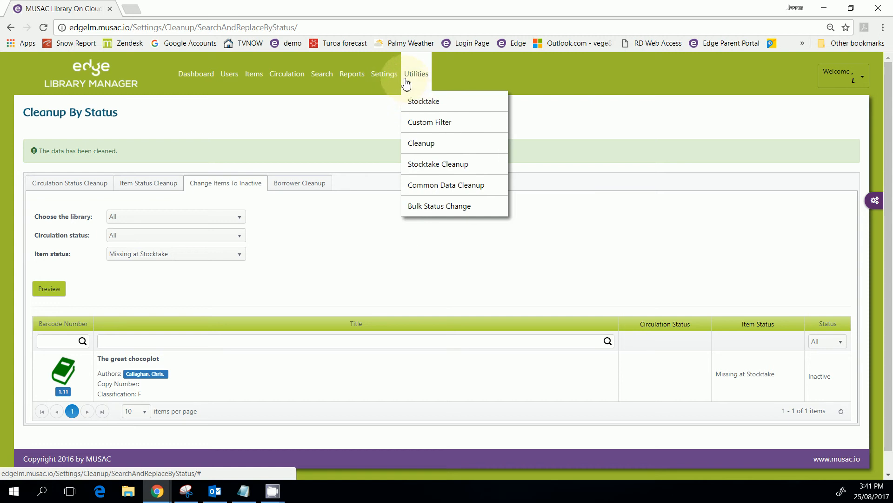
left_click(420, 104)
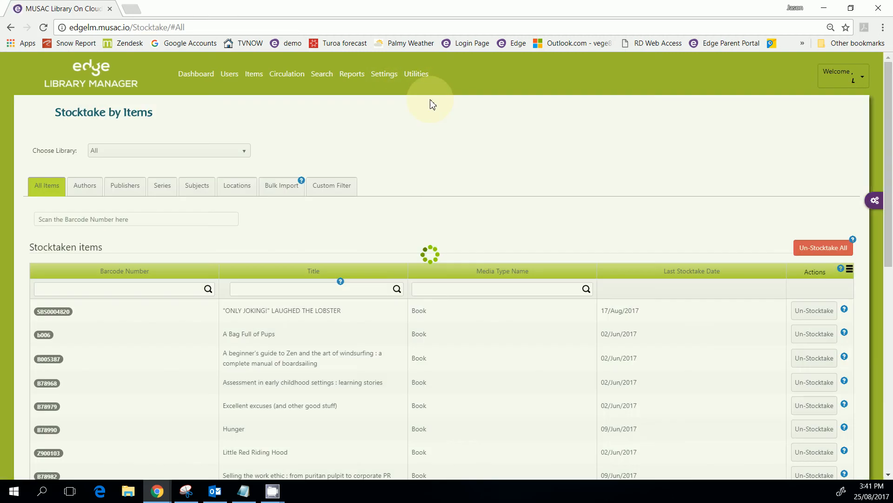
scroll(568, 209, "down", 2)
scroll(698, 189, "down", 1)
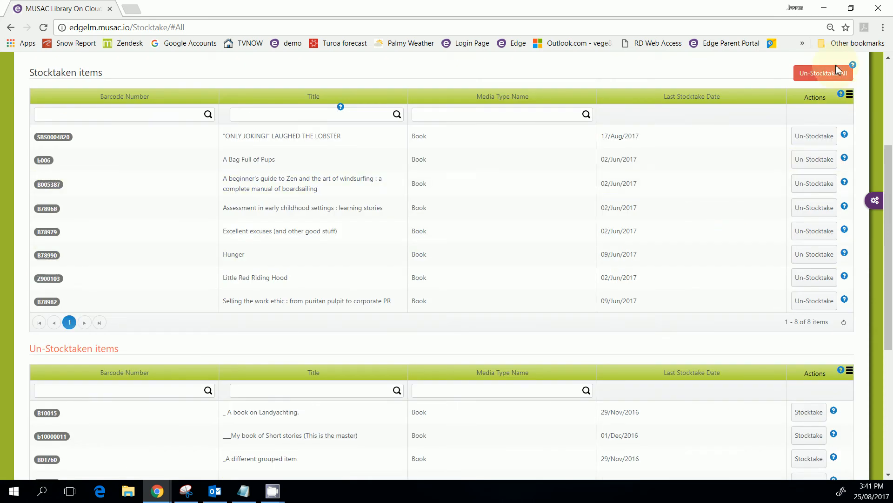
left_click(813, 83)
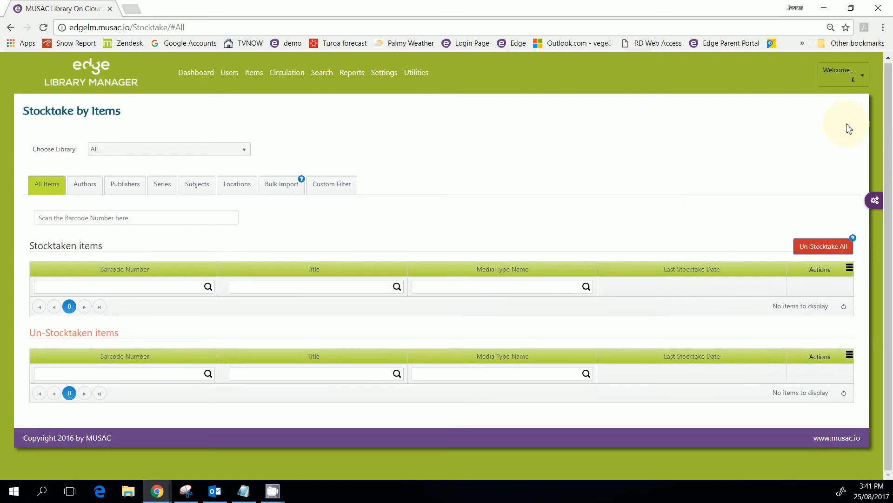
left_click_drag(890, 183, 890, 70)
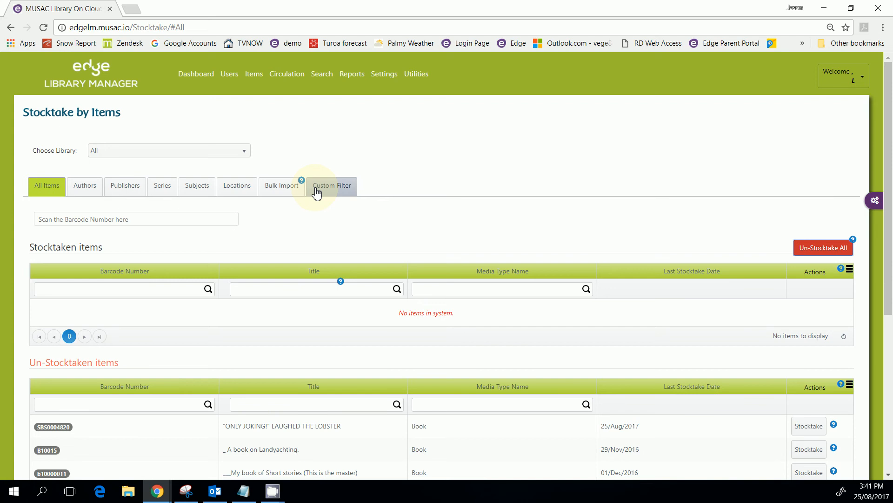
Step: Reach the Stocktake Detail catalogue report from the stocktaken-items Actions menu
left_click(94, 225)
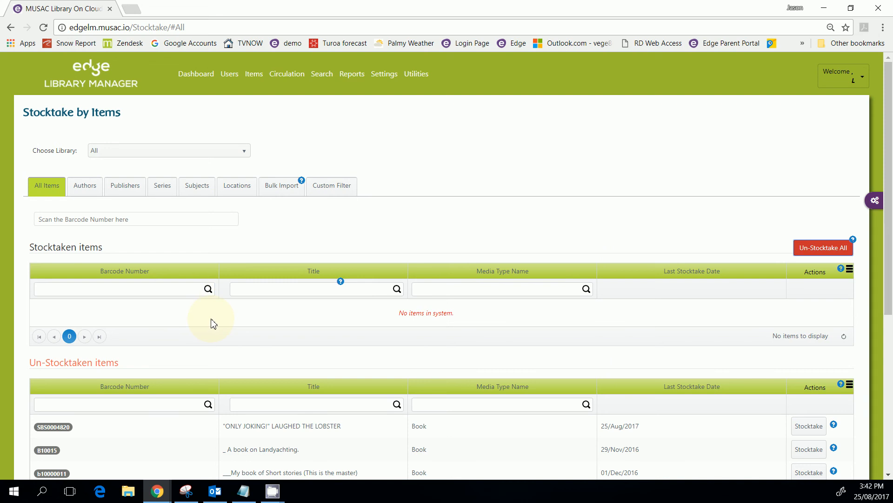
left_click(849, 272)
mouse_move(352, 74)
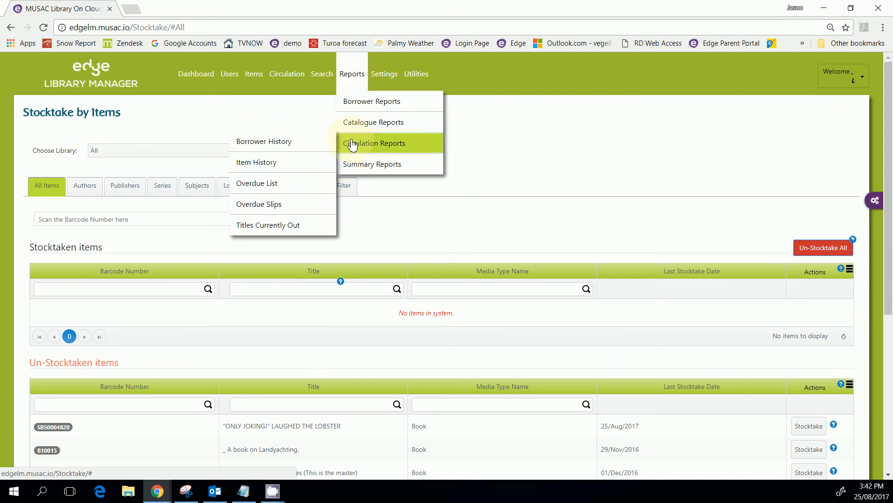
mouse_move(371, 123)
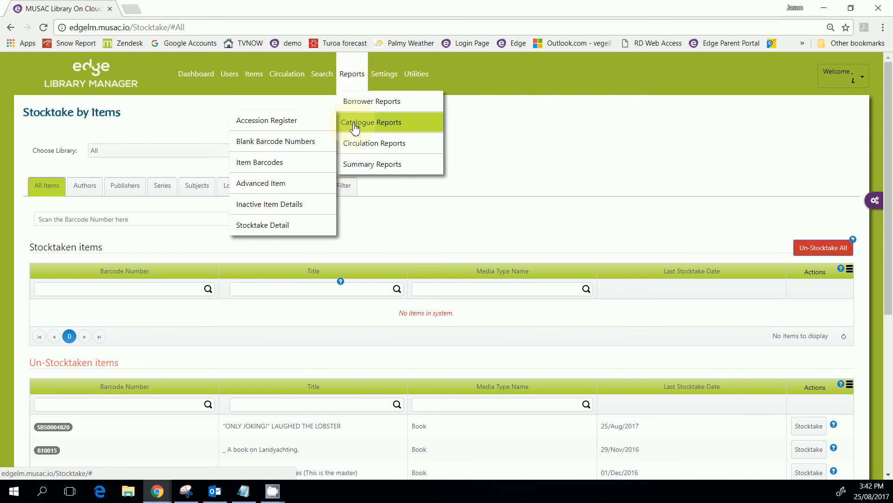
Step: Show the Stocktake Details report's choice of stocktaken or not-stocktaken items to list
left_click(286, 230)
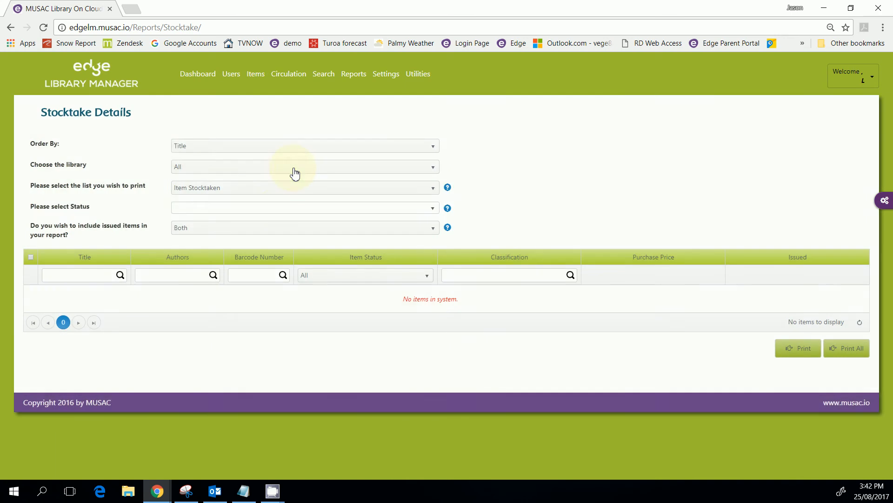
left_click(432, 193)
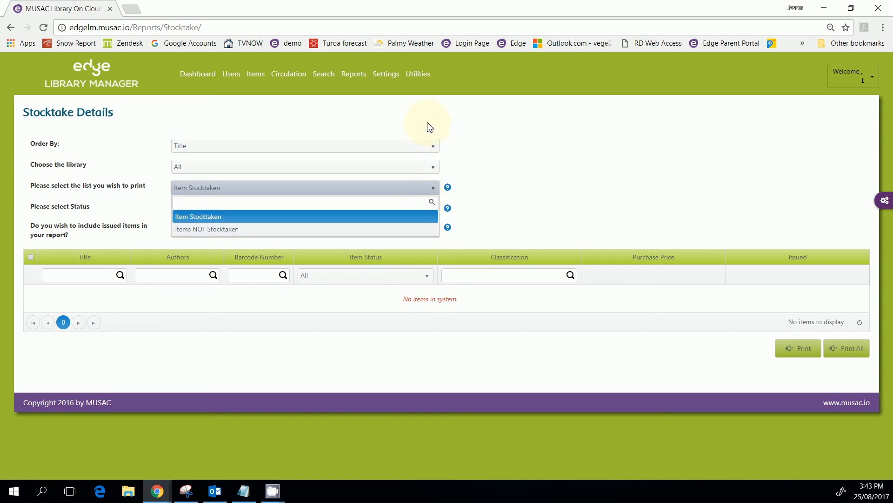
mouse_move(418, 74)
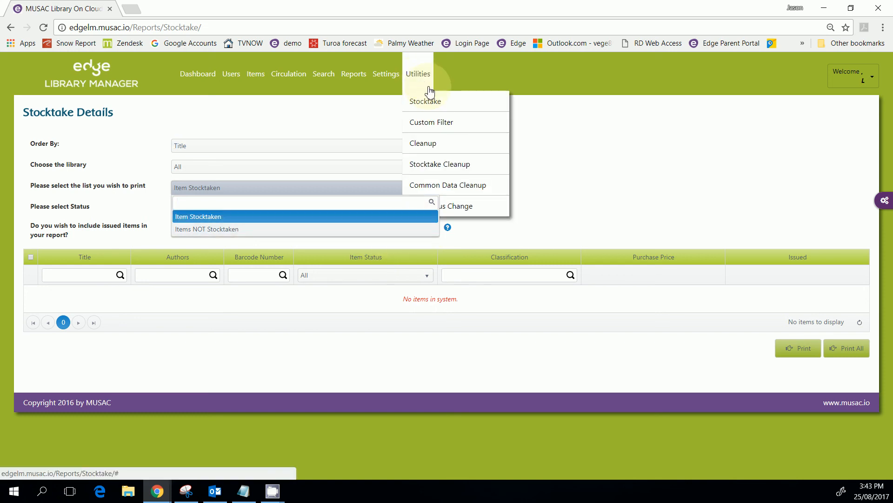
Step: Preview un-stocktaken items in Stocktake Cleanup and set target status to Missing at Stocktake
left_click(448, 173)
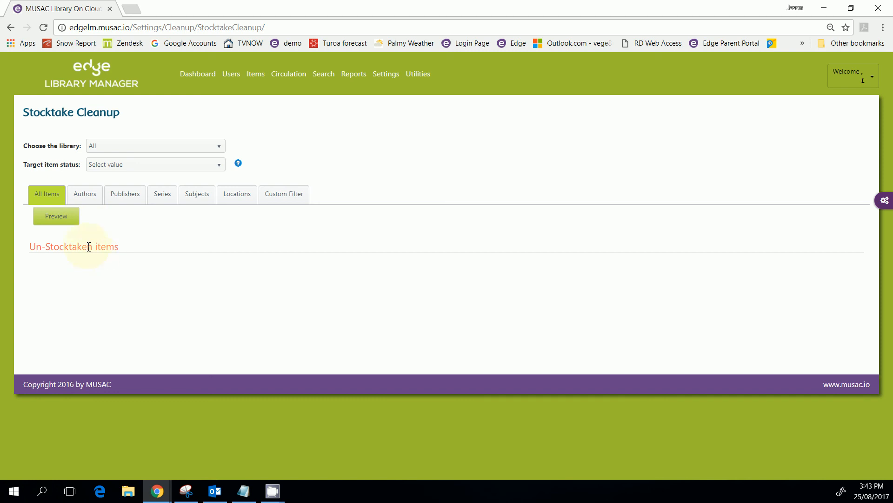
left_click(56, 217)
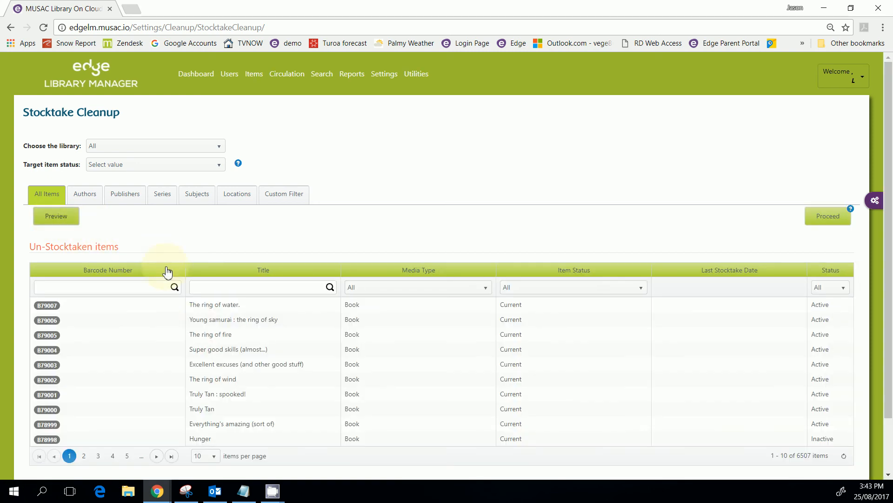
left_click(214, 169)
left_click_drag(217, 218, 217, 230)
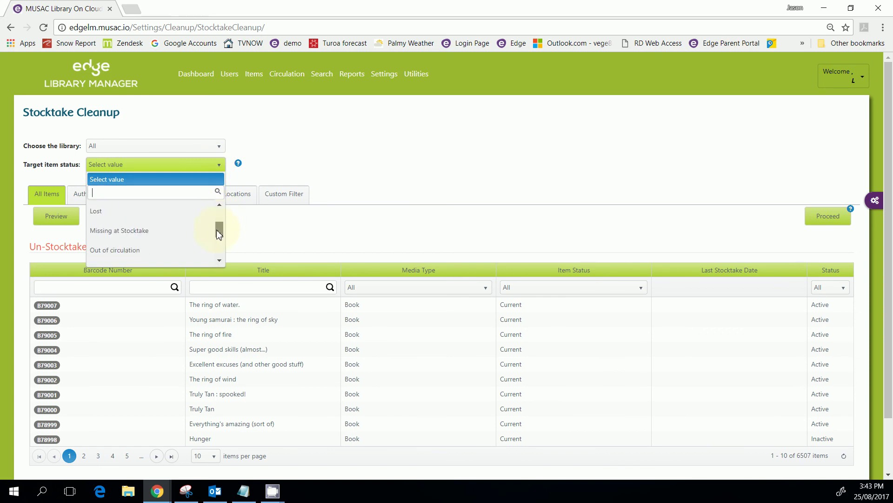
left_click(176, 234)
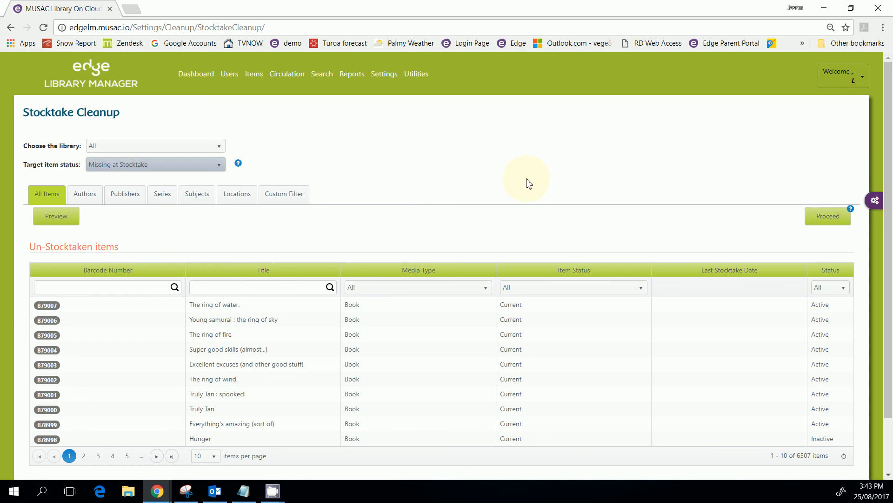